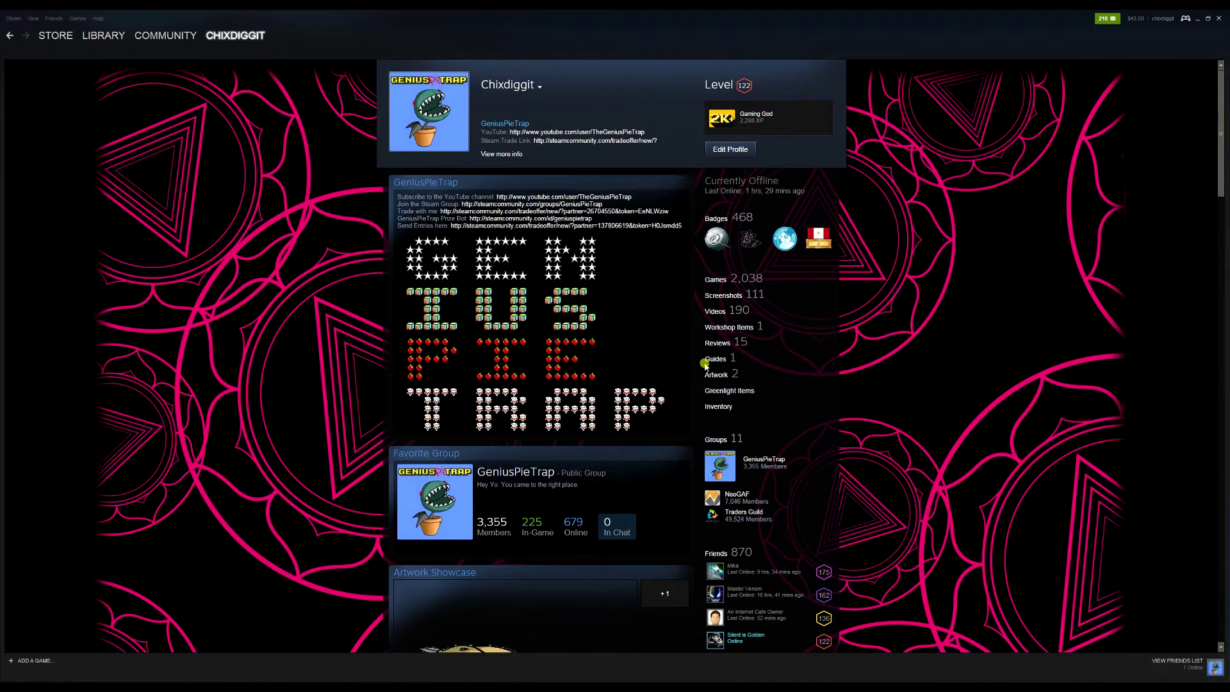
pyautogui.scroll(-2, 966, 413)
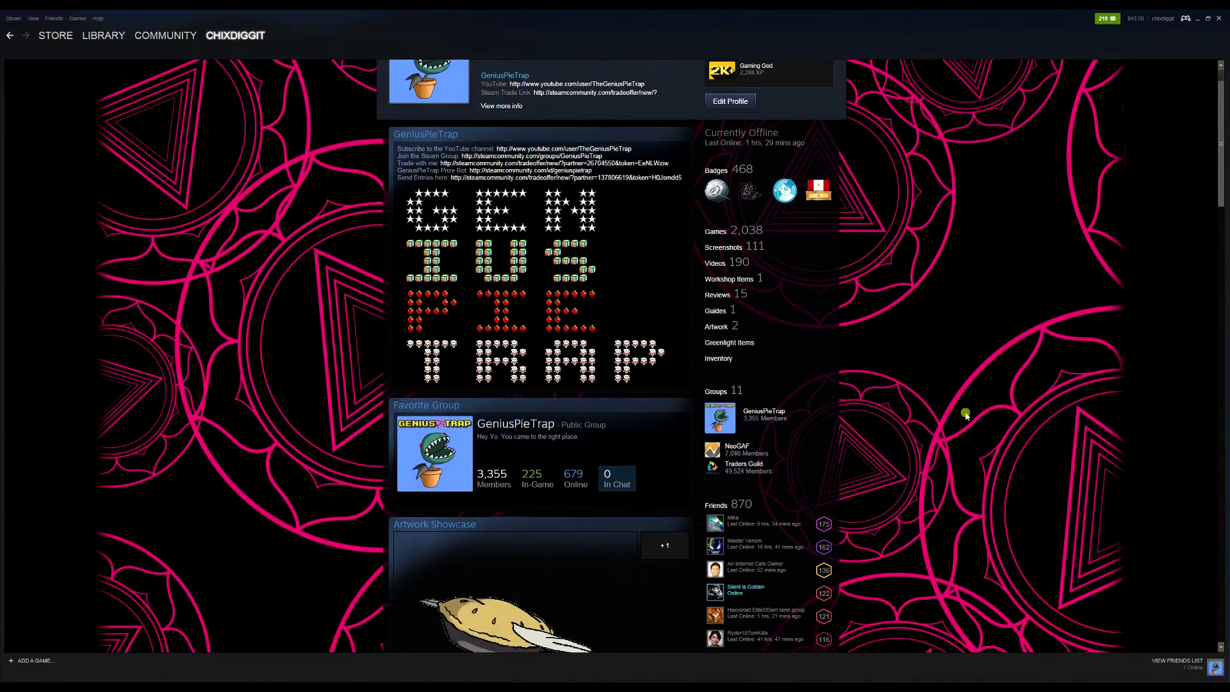
pyautogui.scroll(-3, 965, 413)
pyautogui.scroll(-2, 964, 412)
pyautogui.scroll(-2, 961, 408)
pyautogui.scroll(-3, 957, 402)
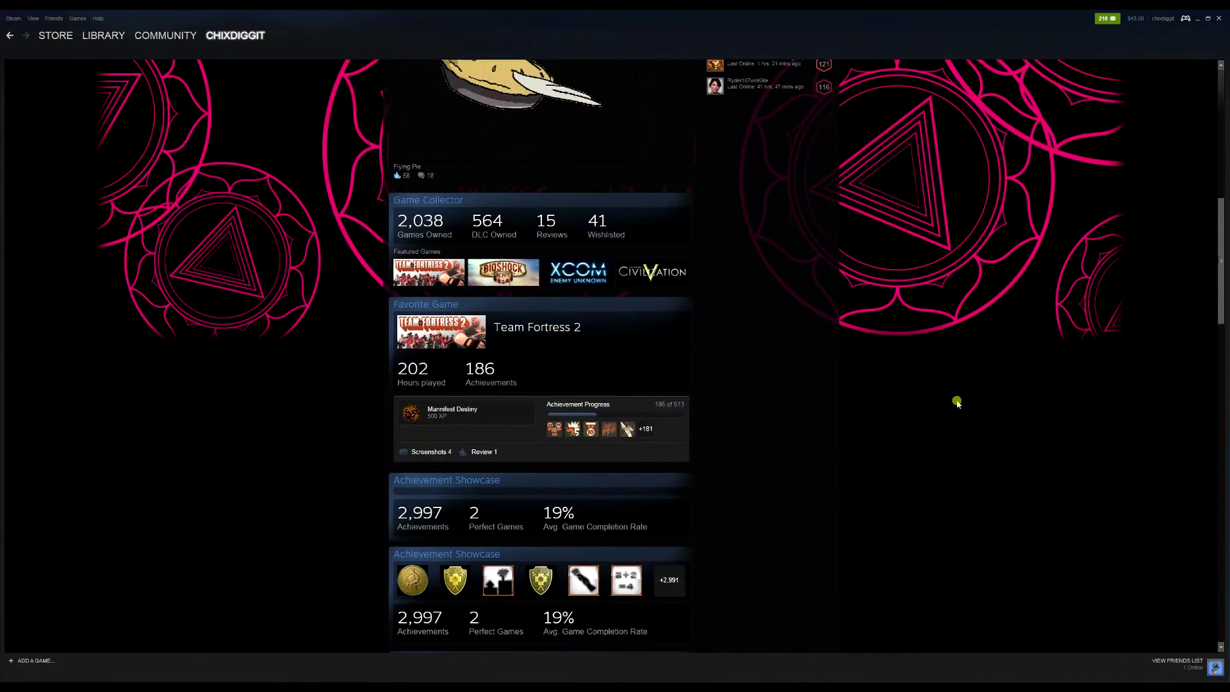
pyautogui.scroll(-3, 957, 402)
pyautogui.moveTo(538, 567)
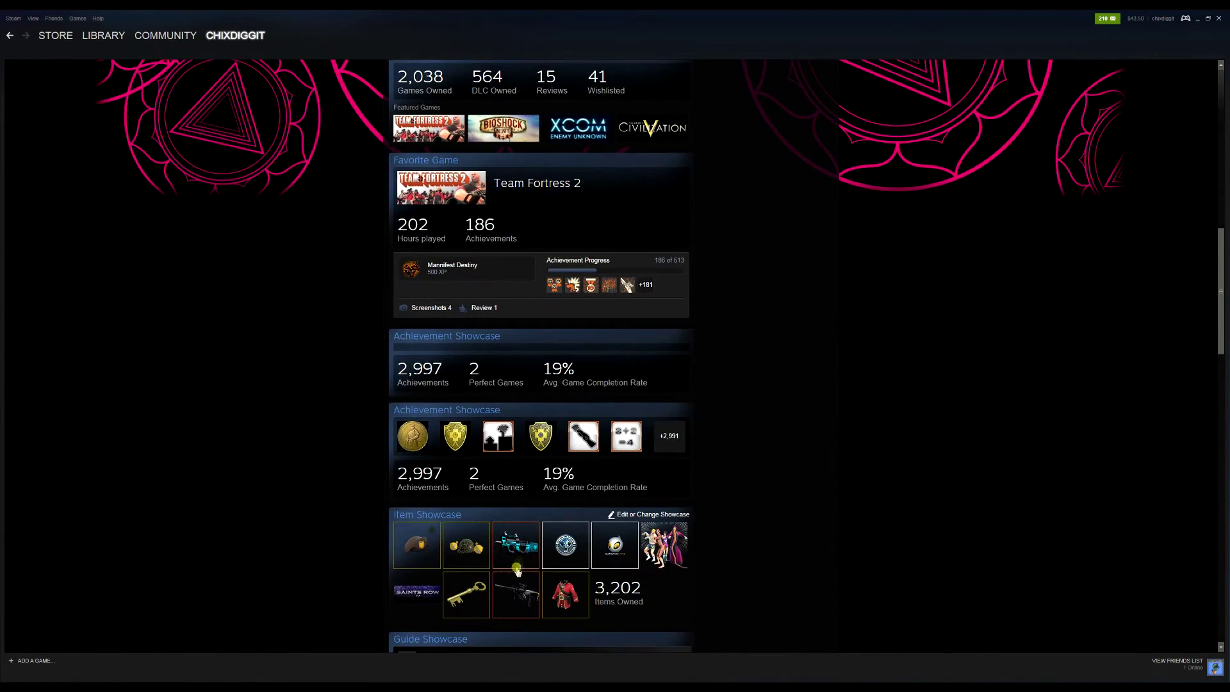
pyautogui.scroll(-2, 515, 570)
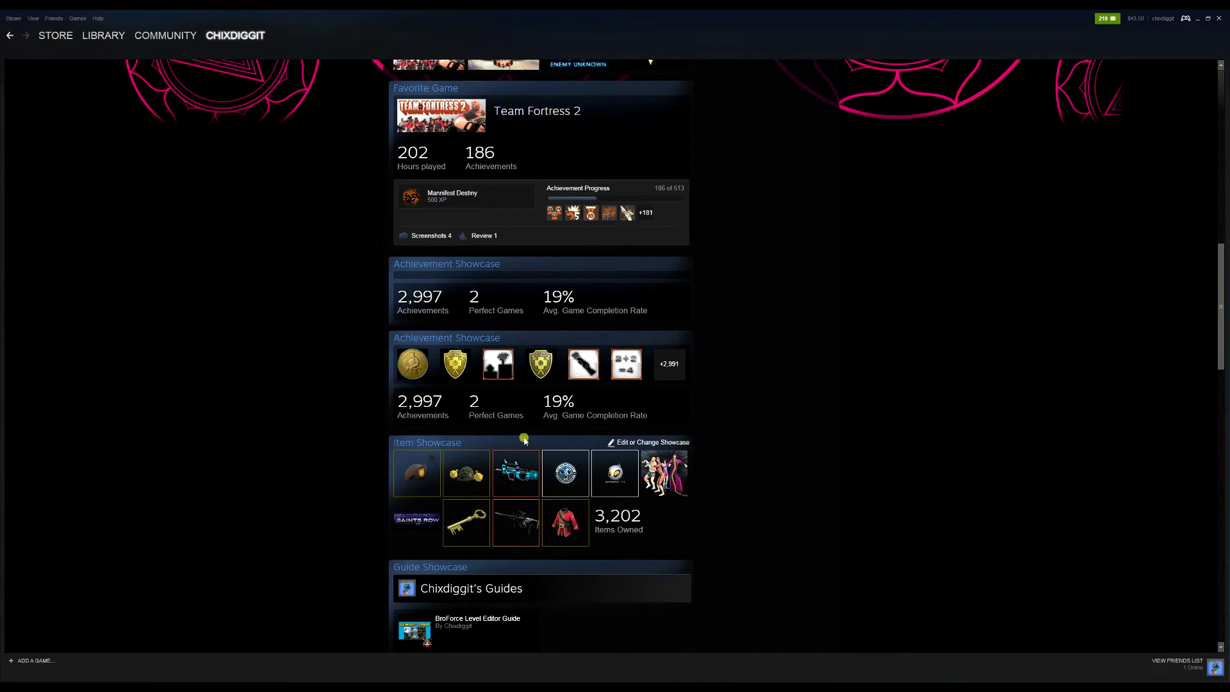
pyautogui.scroll(10, 524, 438)
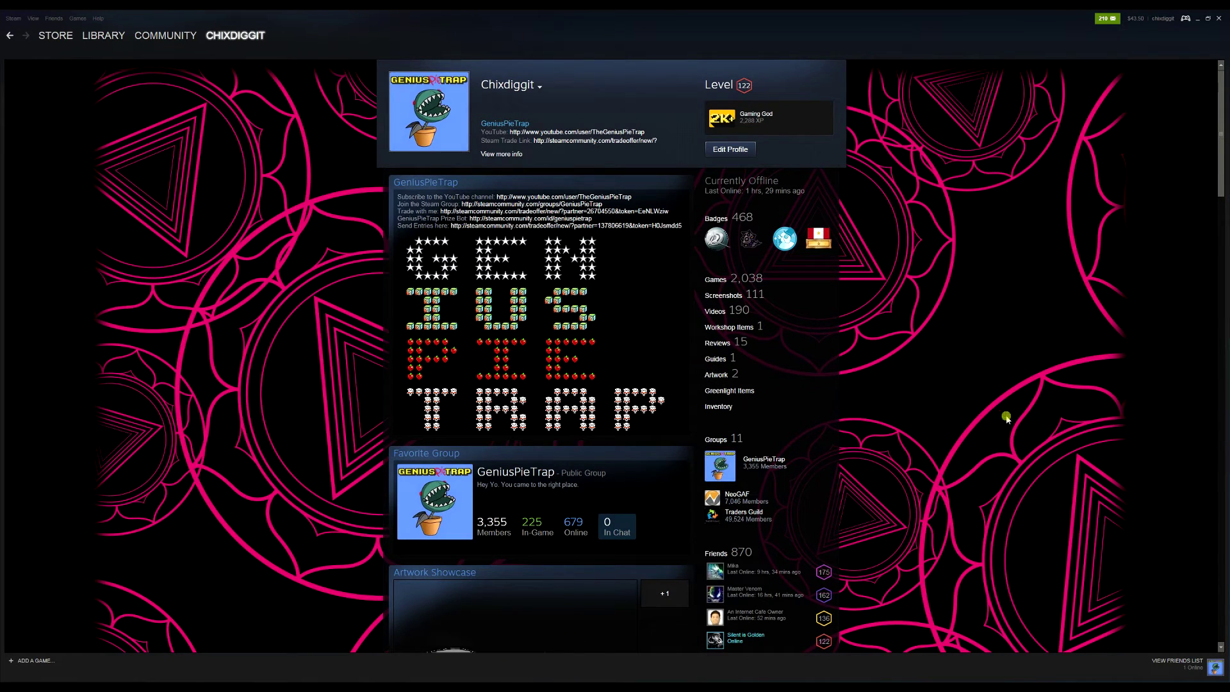
pyautogui.scroll(-2, 962, 412)
pyautogui.scroll(-2, 961, 411)
pyautogui.scroll(-2, 960, 407)
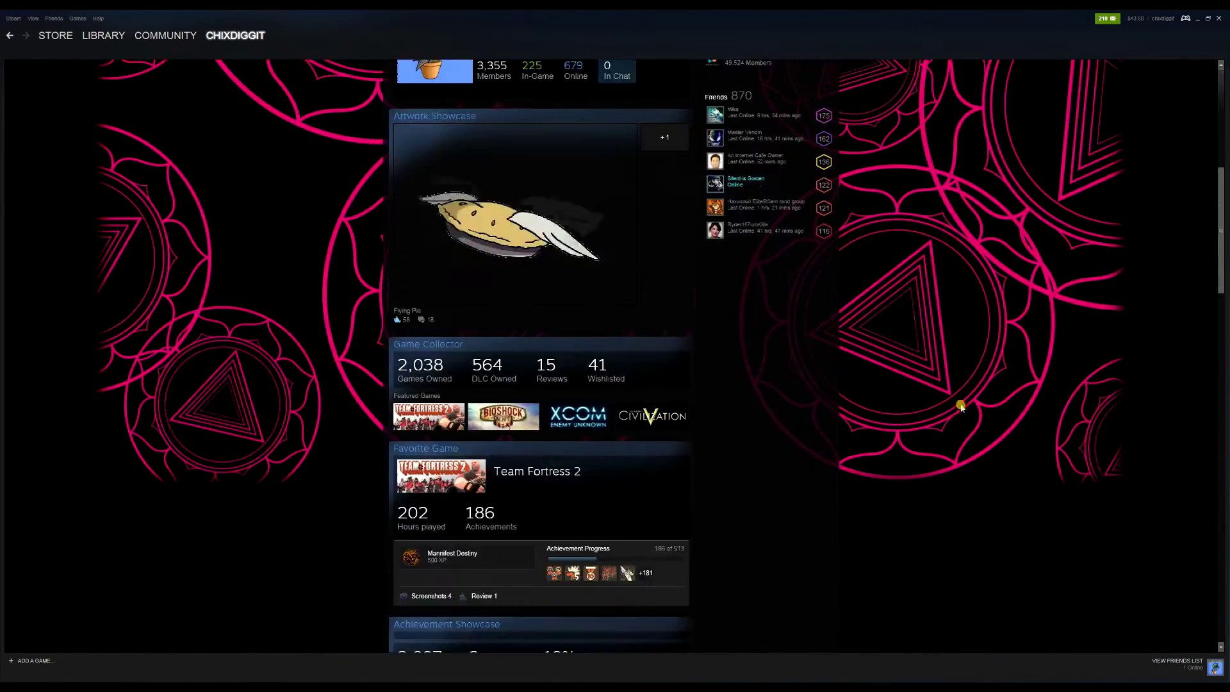
pyautogui.scroll(-2, 960, 406)
pyautogui.scroll(-2, 956, 407)
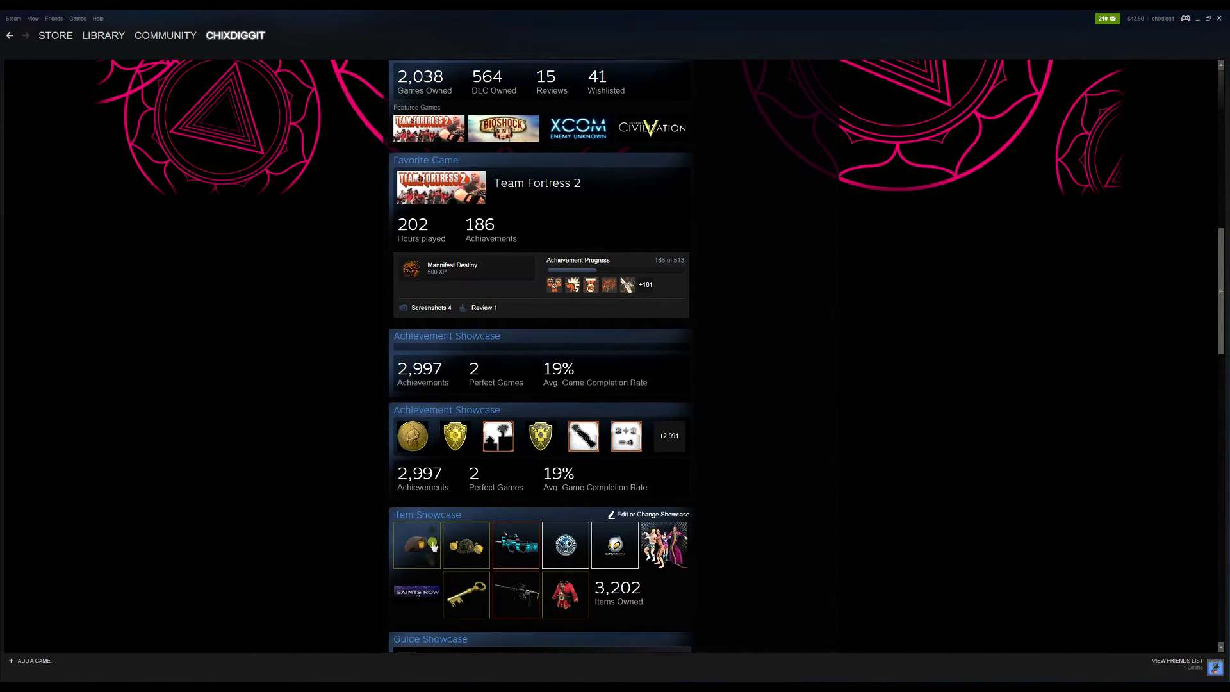
pyautogui.scroll(-1, 518, 563)
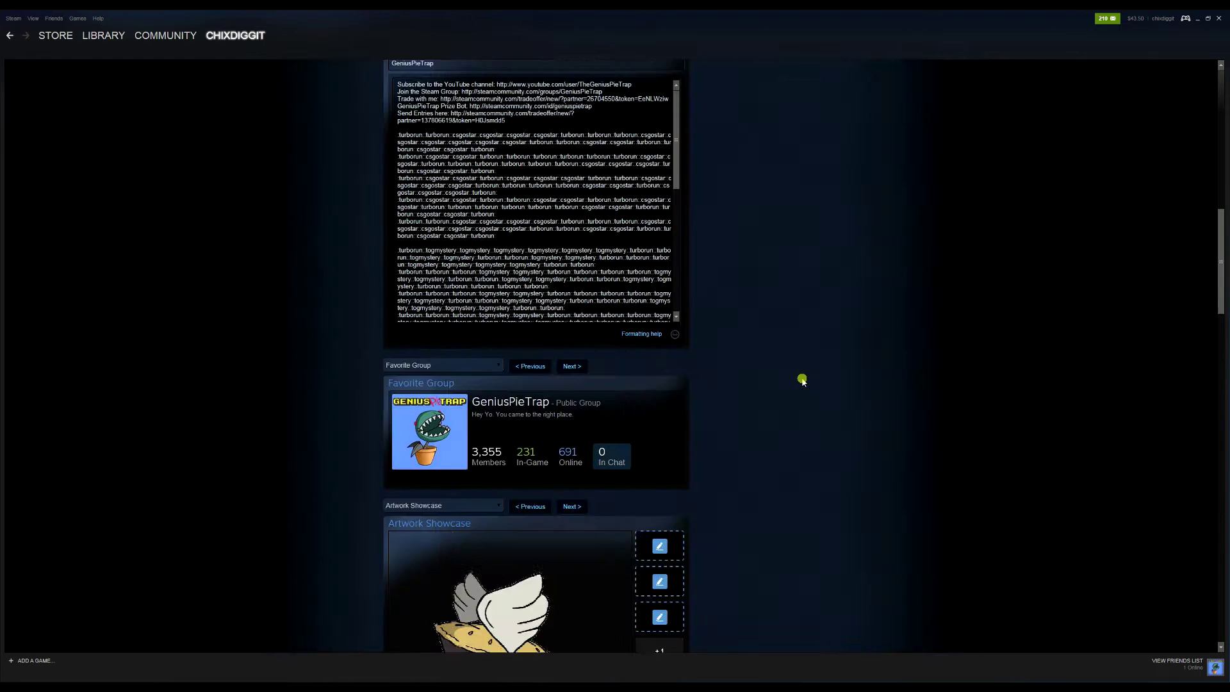
pyautogui.scroll(-1, 798, 374)
pyautogui.scroll(-2, 792, 377)
pyautogui.scroll(-2, 787, 384)
pyautogui.scroll(-2, 788, 383)
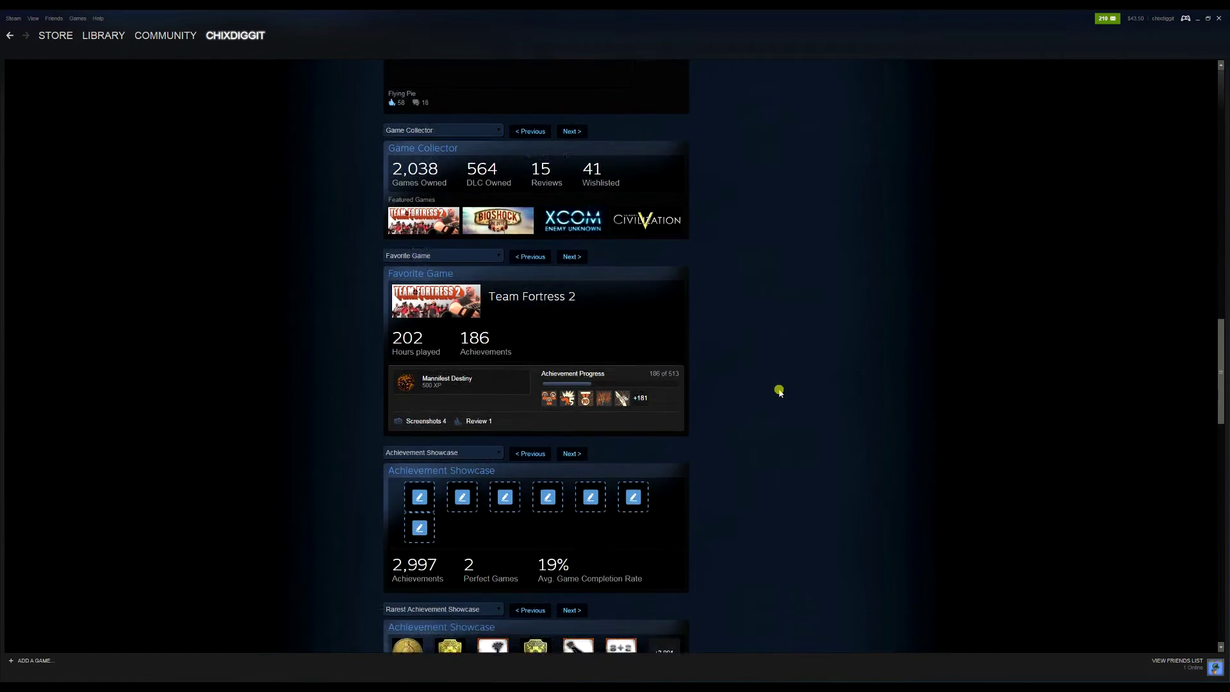
pyautogui.scroll(-3, 777, 390)
pyautogui.scroll(-1, 778, 391)
pyautogui.scroll(-1, 777, 391)
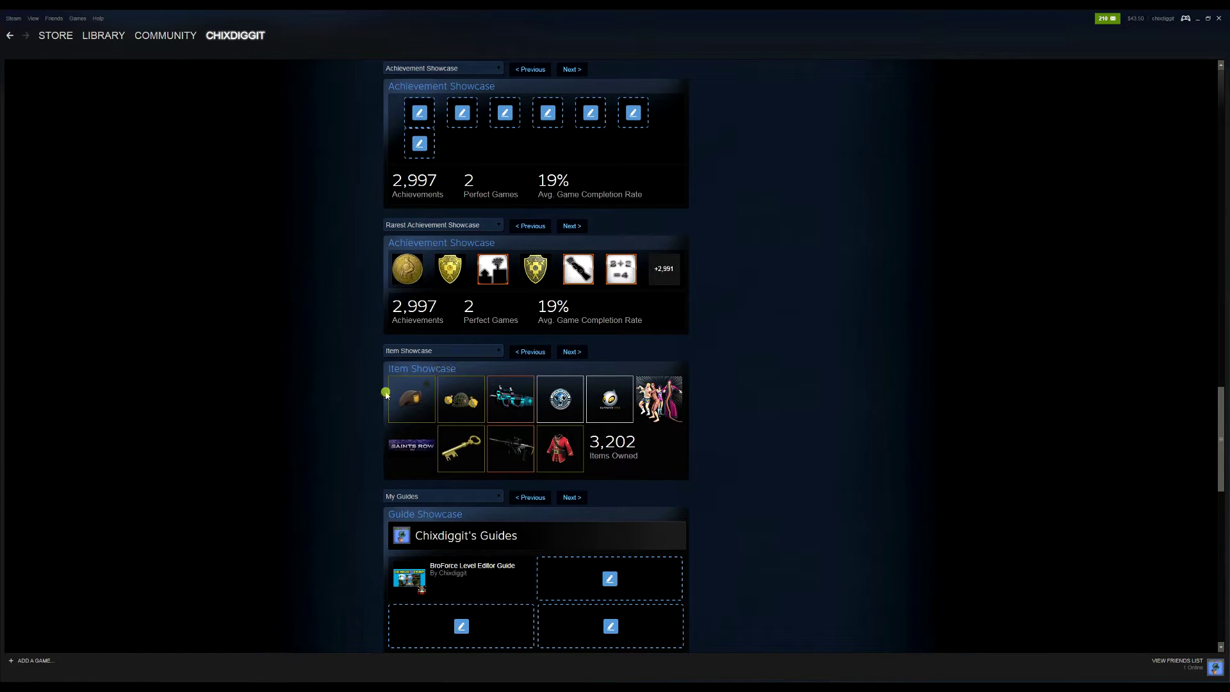
# - Open the item picker from an Item Showcase slot on the profile edit page
pyautogui.moveTo(411, 398)
pyautogui.moveTo(561, 398)
pyautogui.click(412, 450)
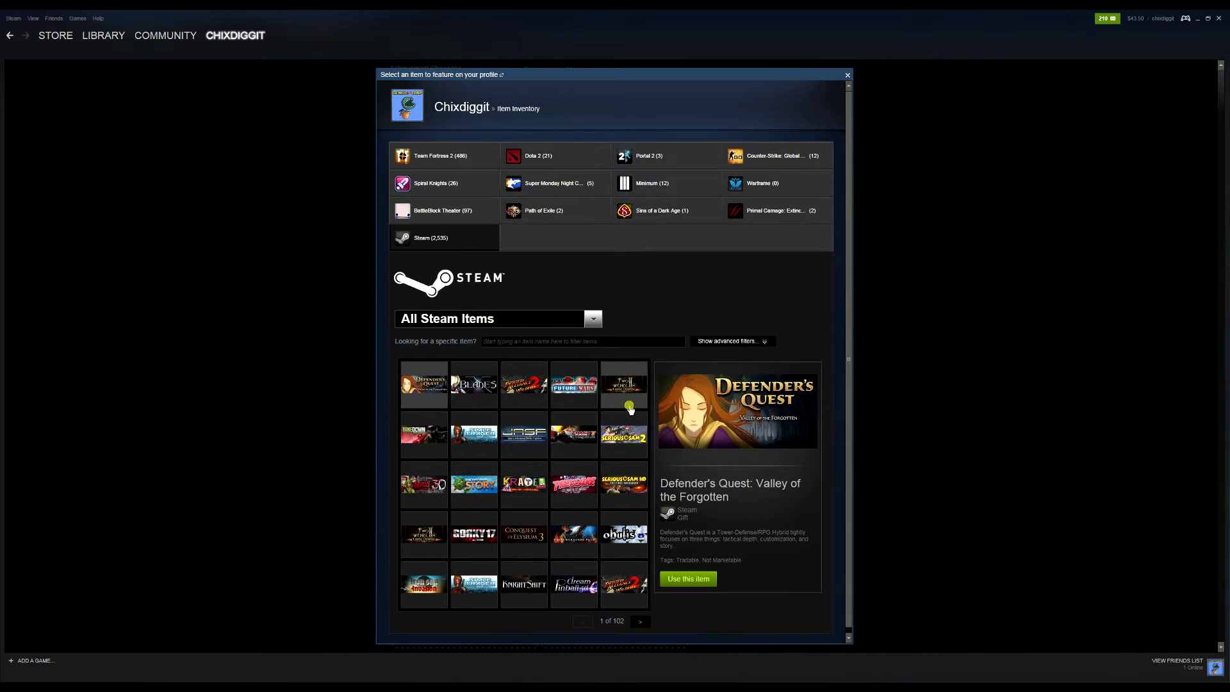
# - Filter the picker to Community items, feature the Fernet card, and save the profile
pyautogui.click(591, 321)
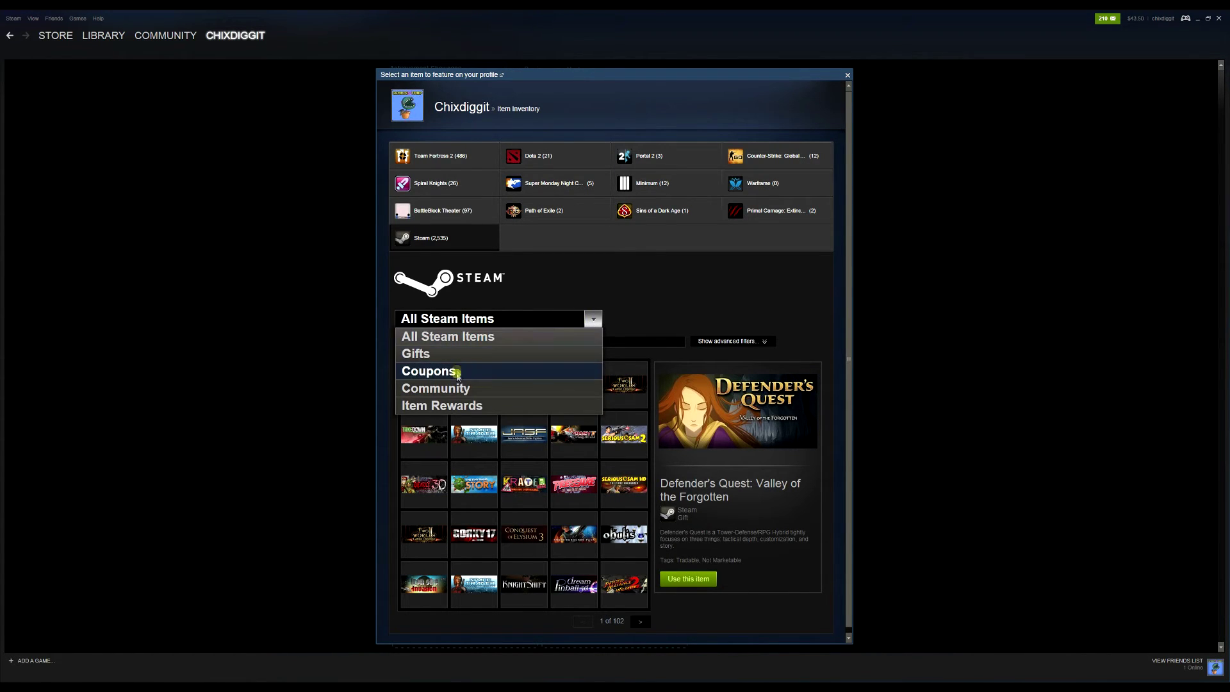
pyautogui.click(466, 389)
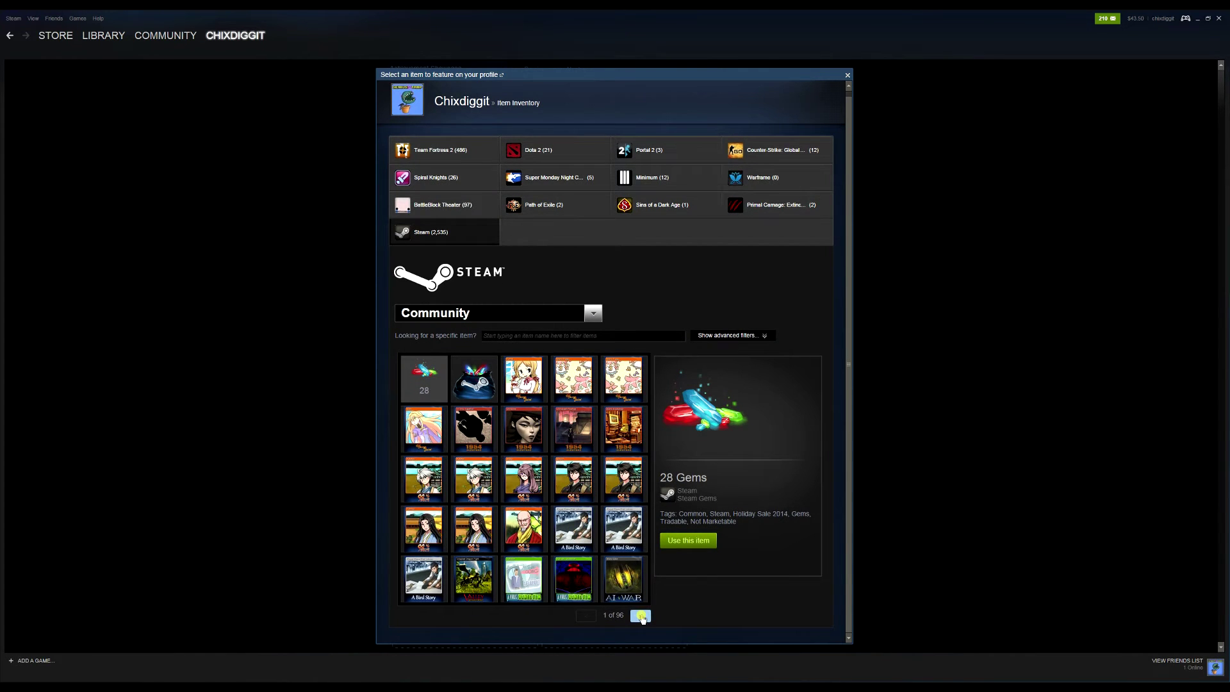
pyautogui.click(521, 384)
pyautogui.click(524, 385)
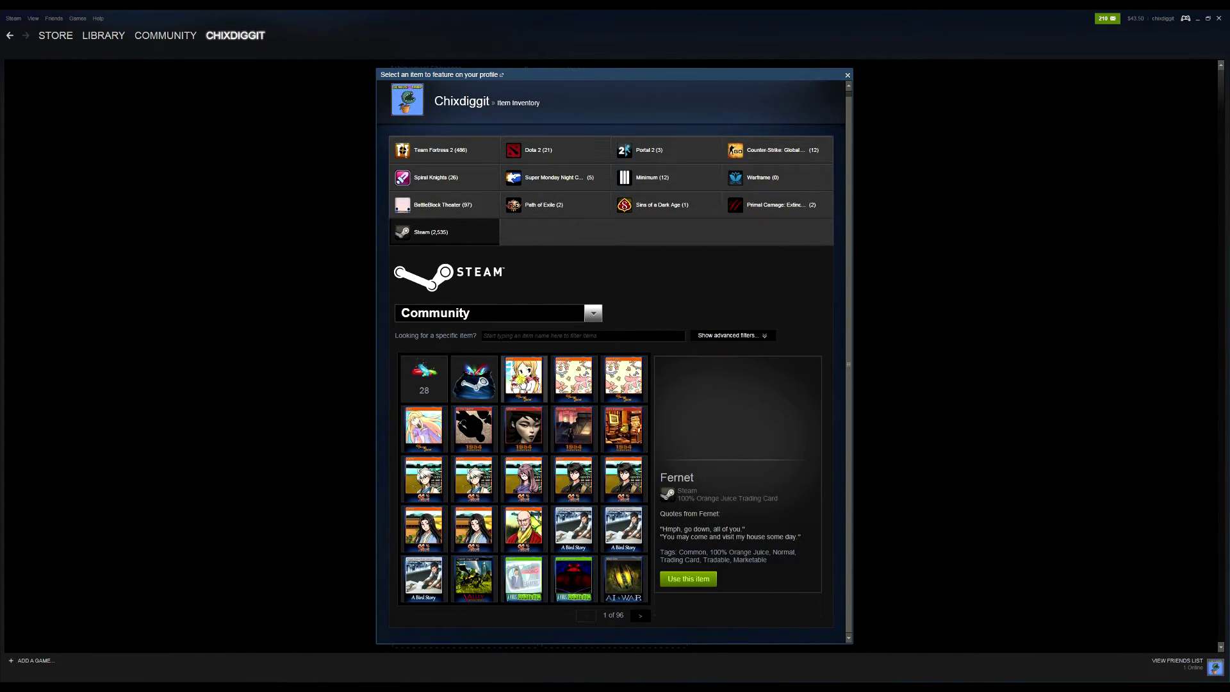
pyautogui.click(694, 582)
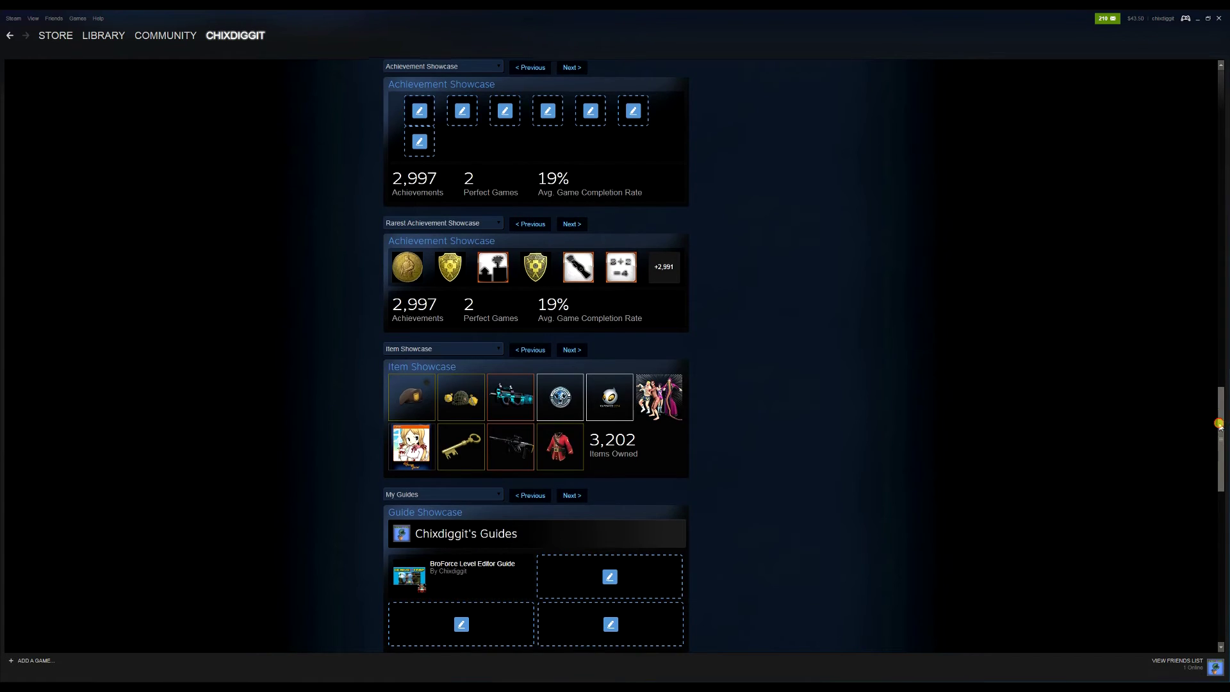
pyautogui.moveTo(1220, 415); pyautogui.dragTo(1220, 629)
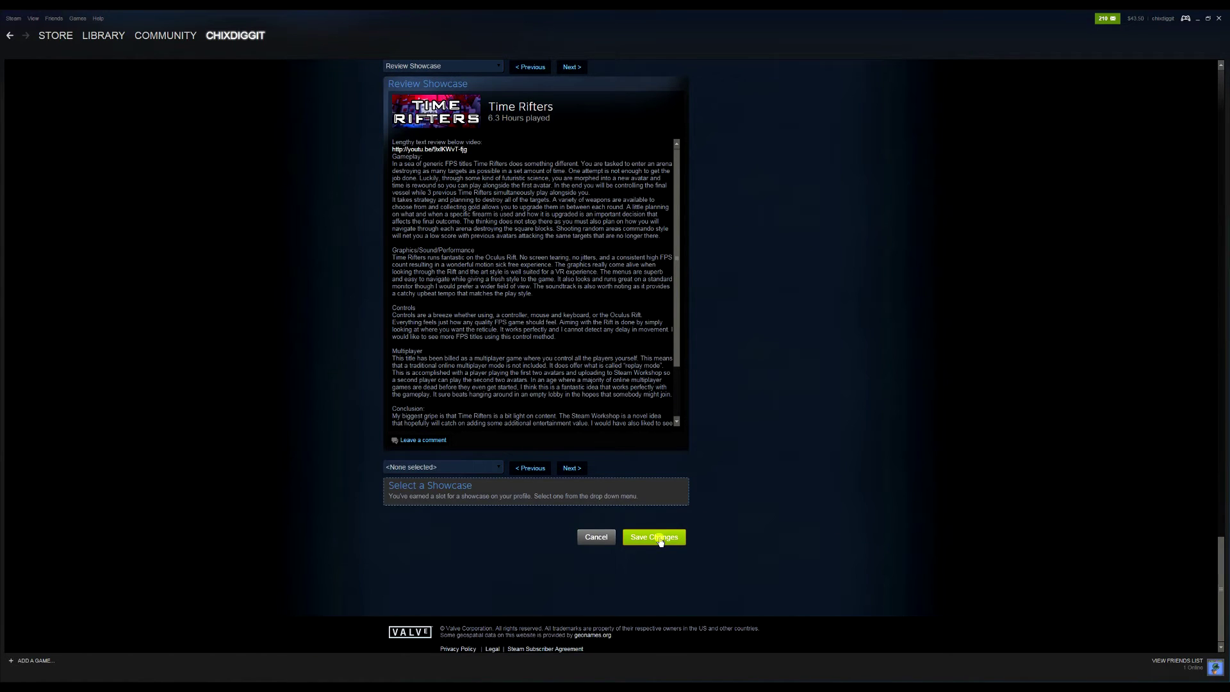
pyautogui.click(659, 540)
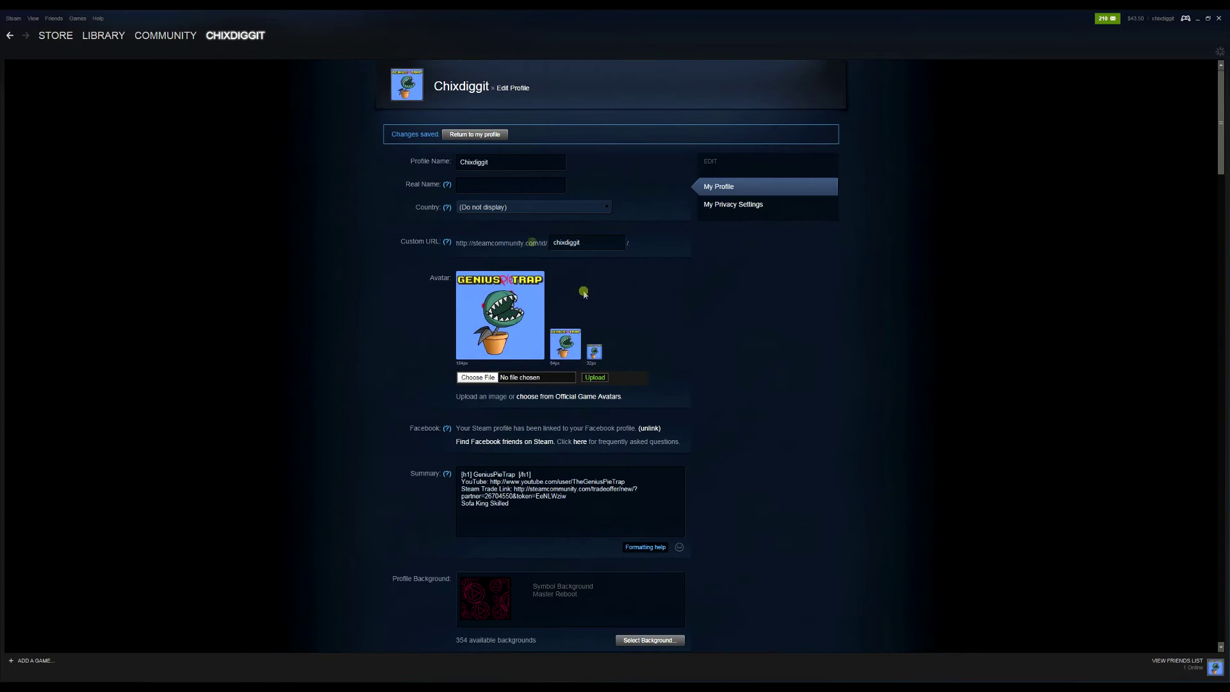
# - Return from profile editing to the profile page
pyautogui.click(466, 136)
pyautogui.scroll(-5, 558, 259)
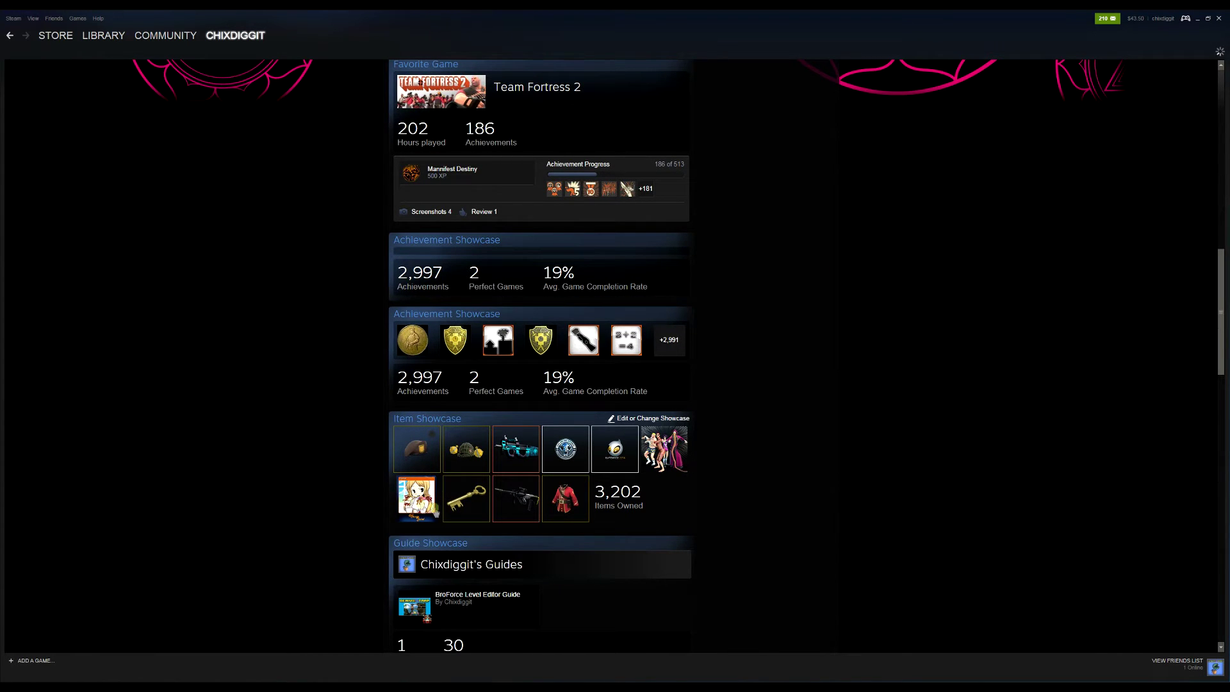
pyautogui.moveTo(166, 35)
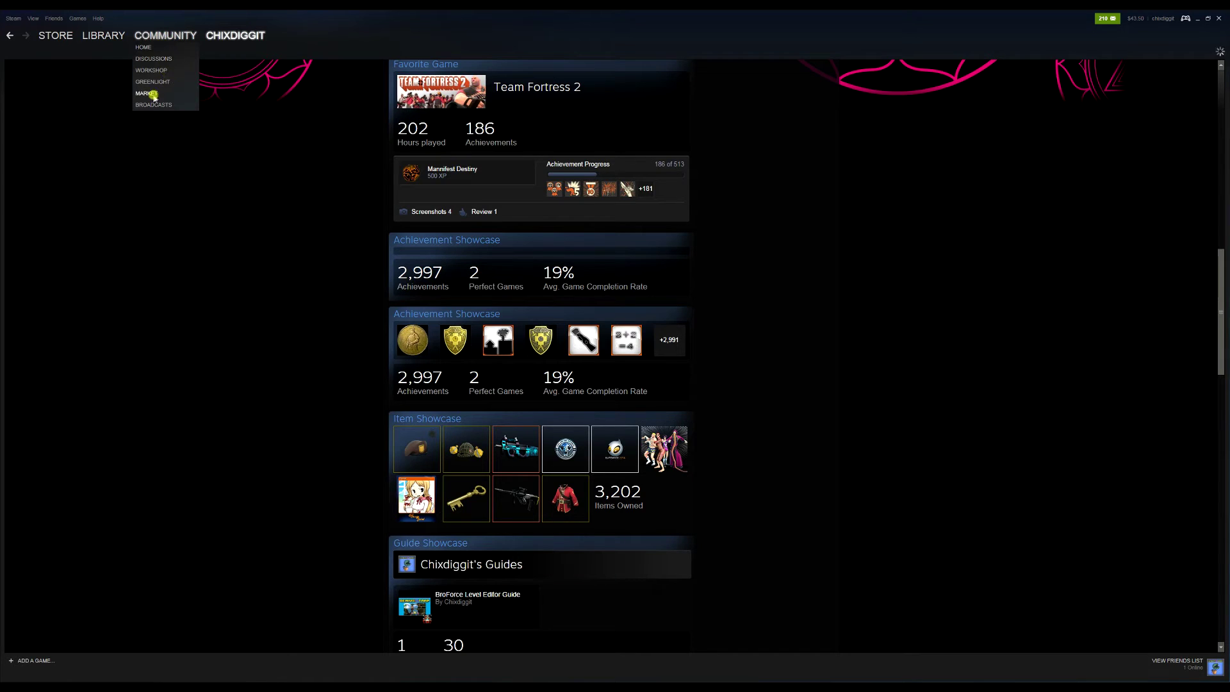
# - Bring up the Fernet card in the inventory and start selling it
pyautogui.click(150, 94)
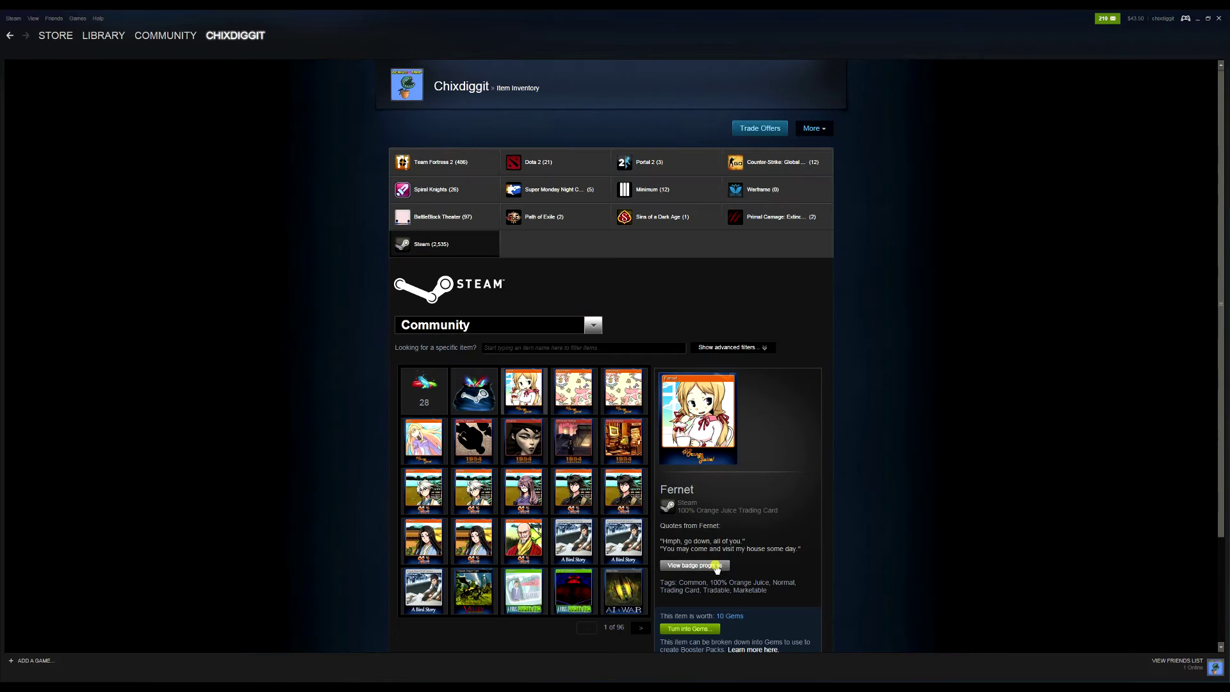
pyautogui.scroll(-1, 707, 433)
pyautogui.scroll(-1, 706, 428)
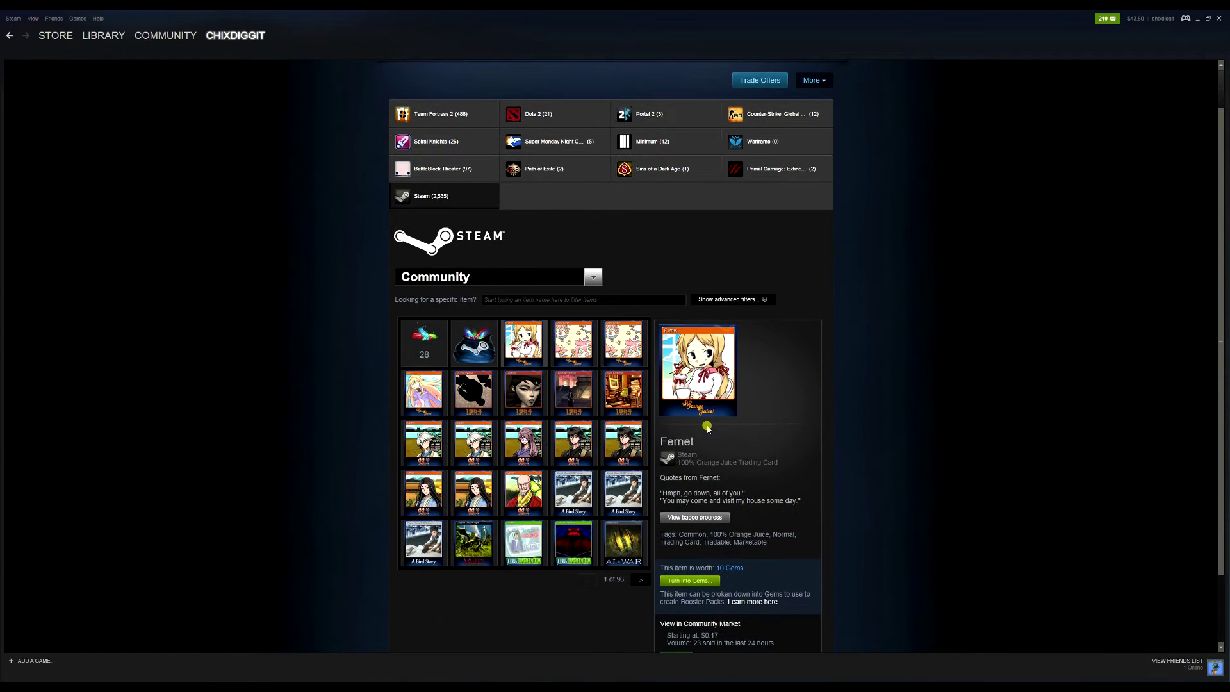
pyautogui.scroll(-1, 707, 428)
pyautogui.scroll(-1, 707, 429)
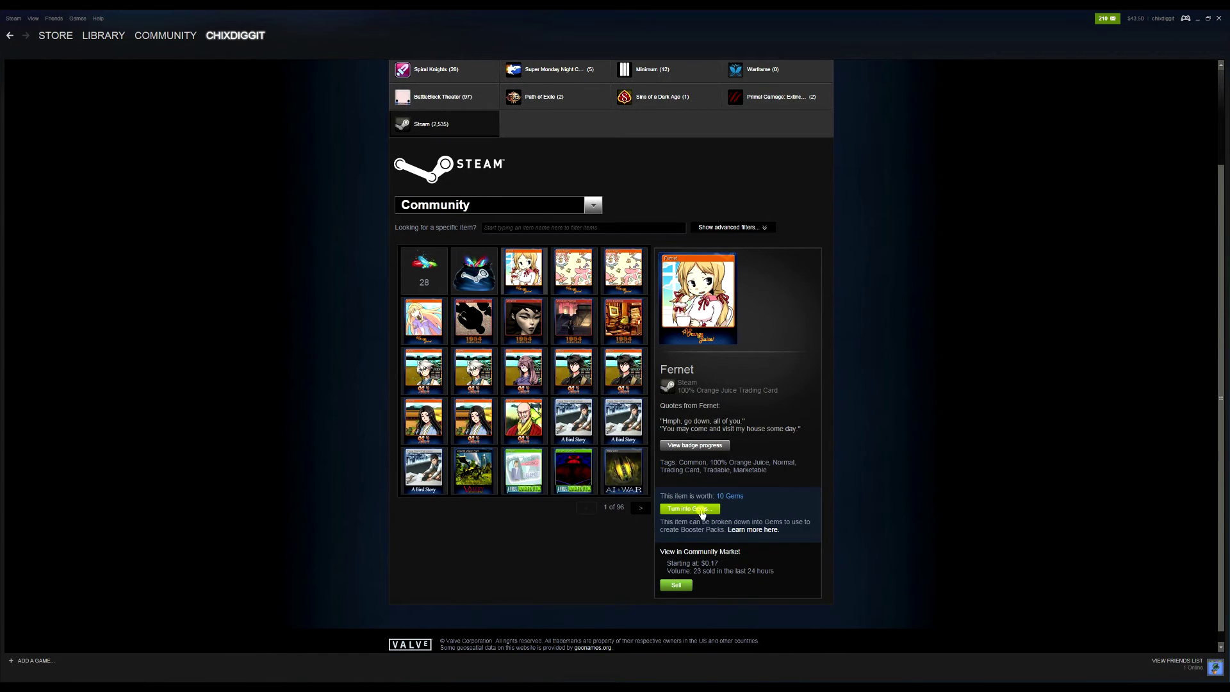
pyautogui.click(678, 586)
pyautogui.write('$23.00')
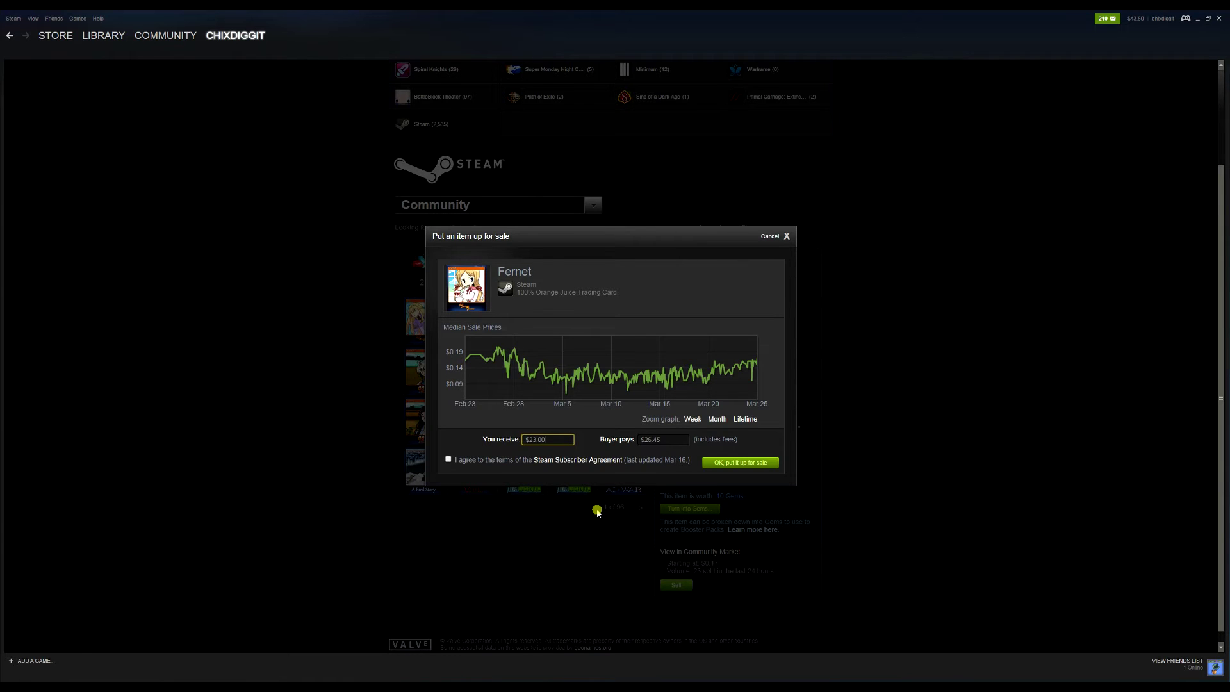
# - Accept the terms and confirm listing the Fernet card at $23.00
pyautogui.click(476, 460)
pyautogui.click(740, 463)
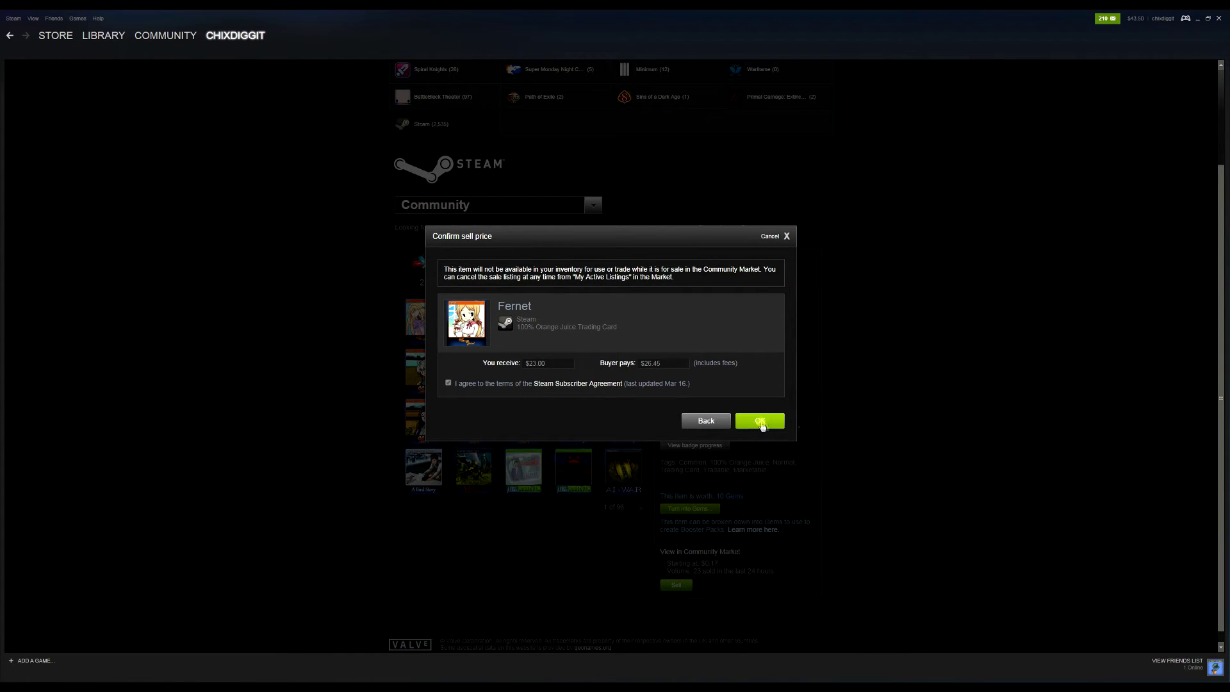
pyautogui.click(760, 424)
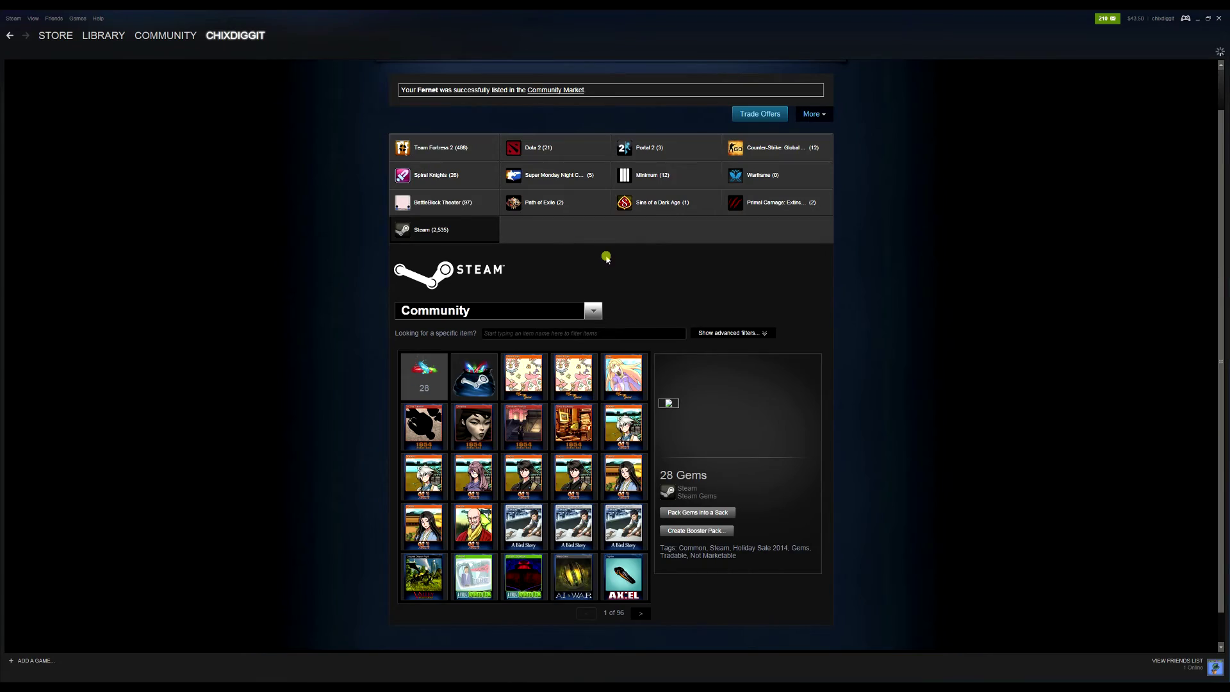
# - Go back to the profile page with Alt+Left
pyautogui.hotkey('alt', 'Left')
pyautogui.scroll(-2, 600, 323)
pyautogui.scroll(-5, 601, 323)
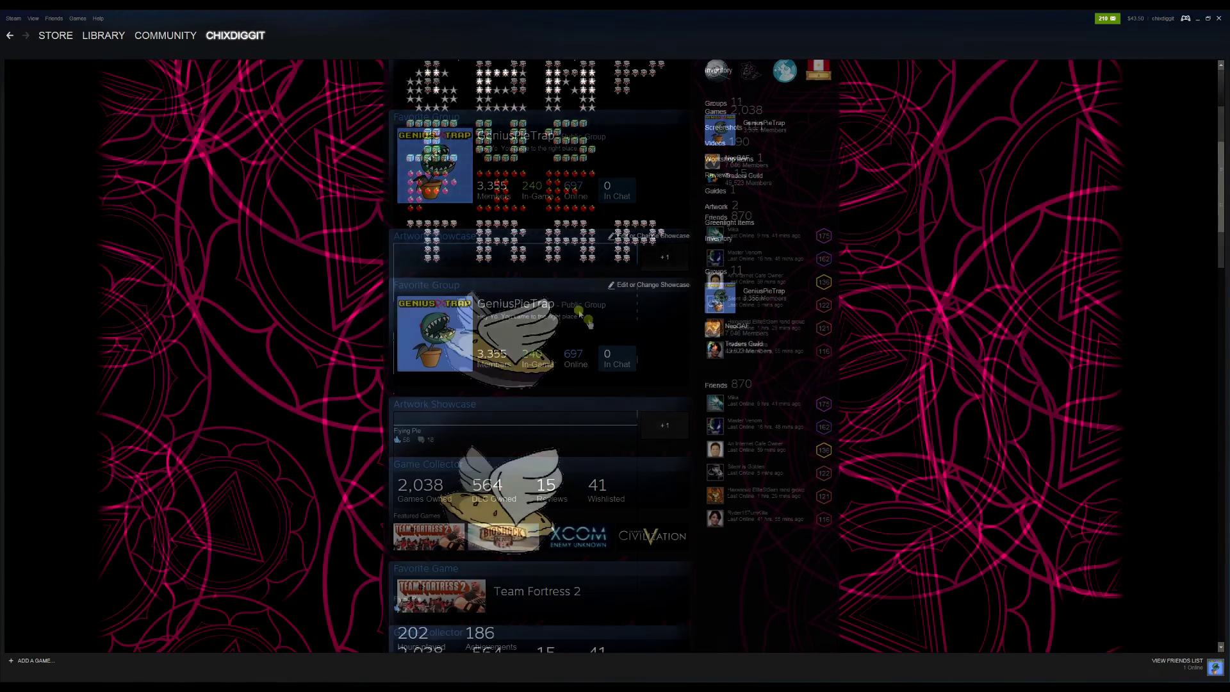
pyautogui.scroll(-5, 601, 323)
pyautogui.scroll(-5, 597, 317)
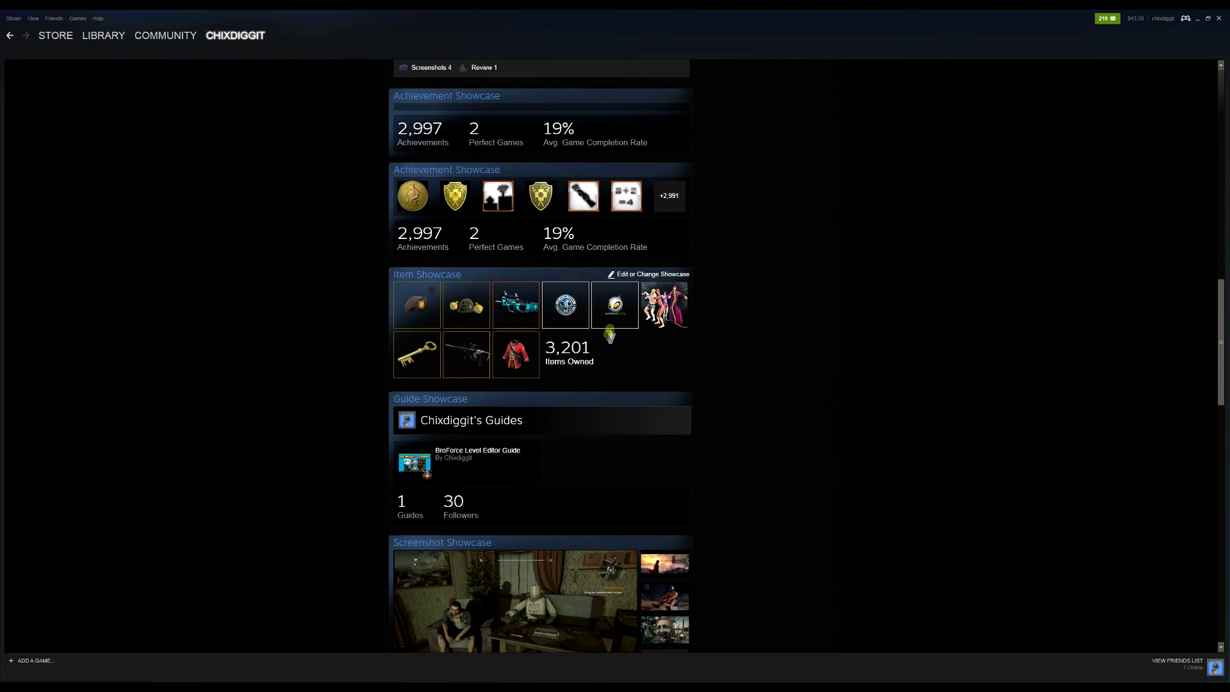
pyautogui.scroll(1, 617, 348)
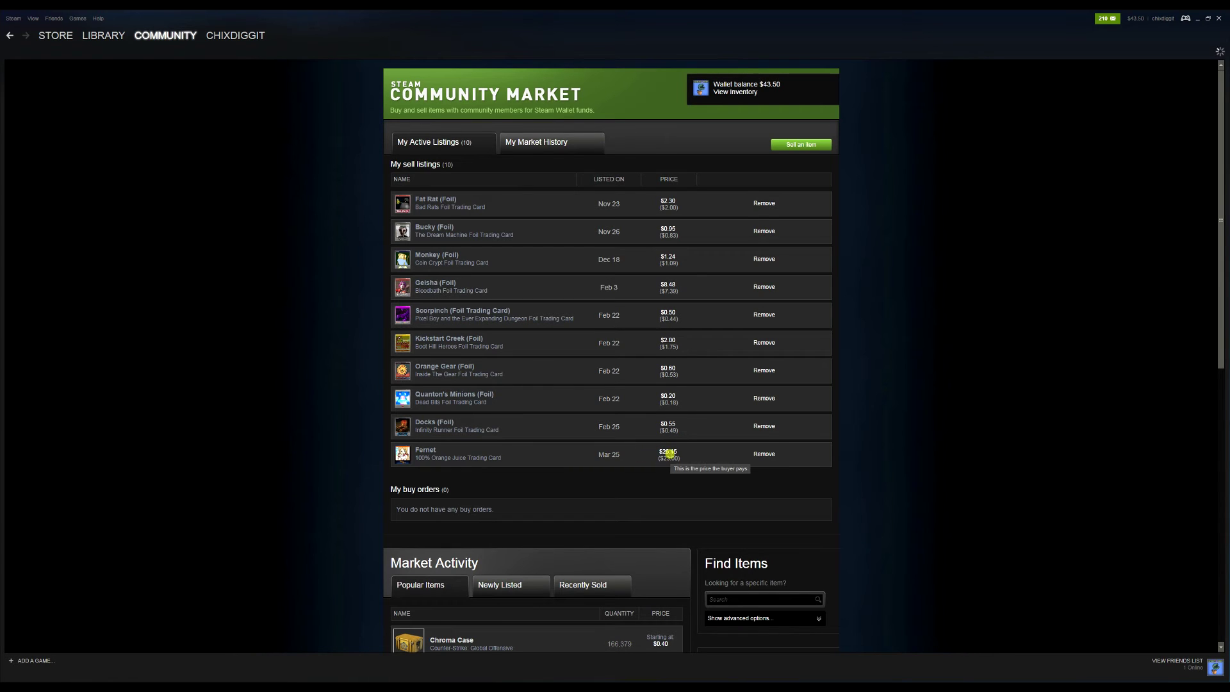
# - Remove and confirm removal of the Fernet market listing, then return to the profile
pyautogui.click(765, 455)
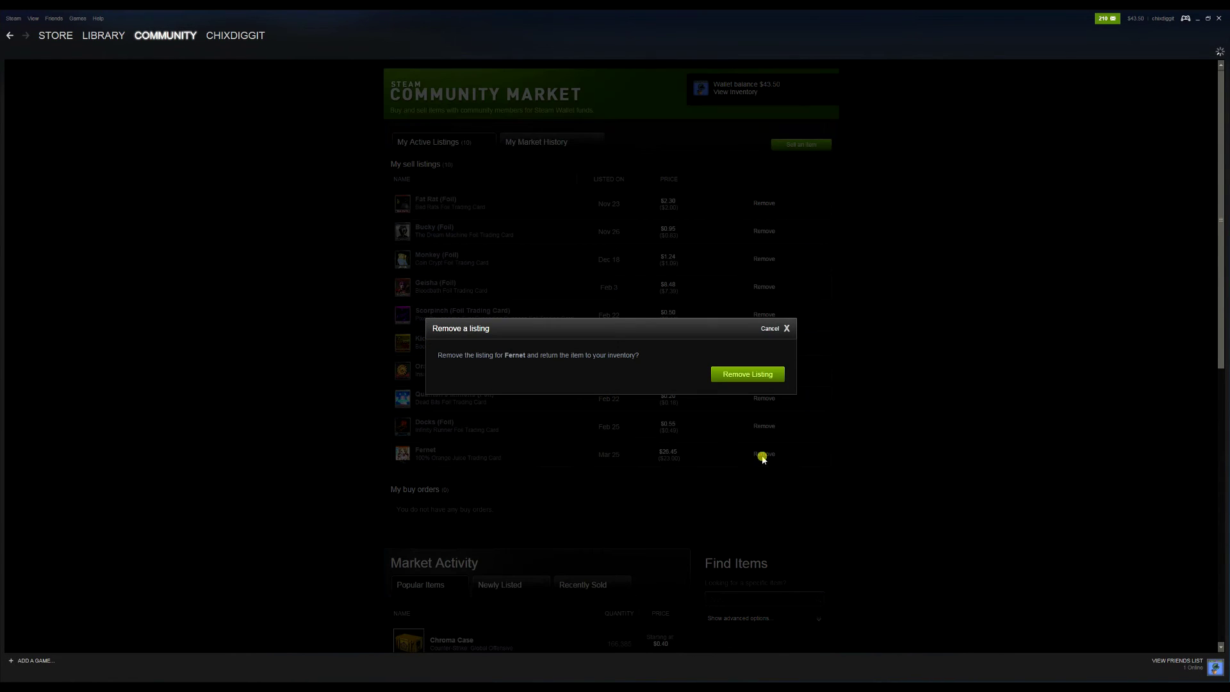
pyautogui.click(745, 377)
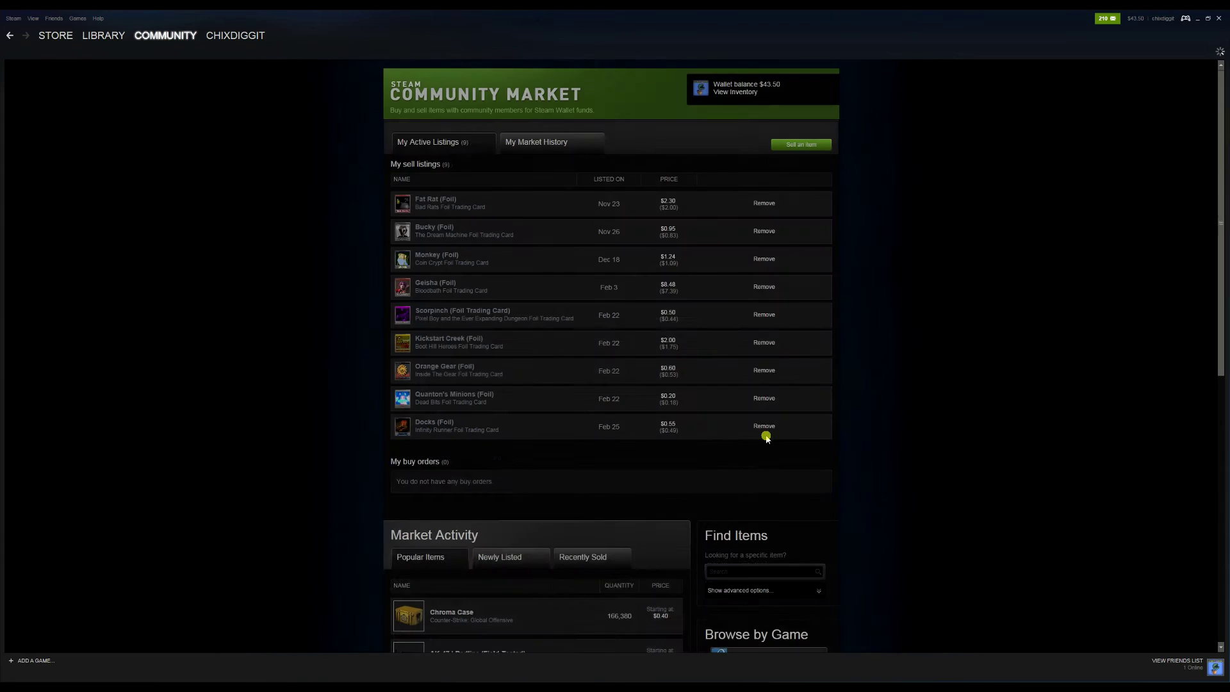
pyautogui.moveTo(235, 36)
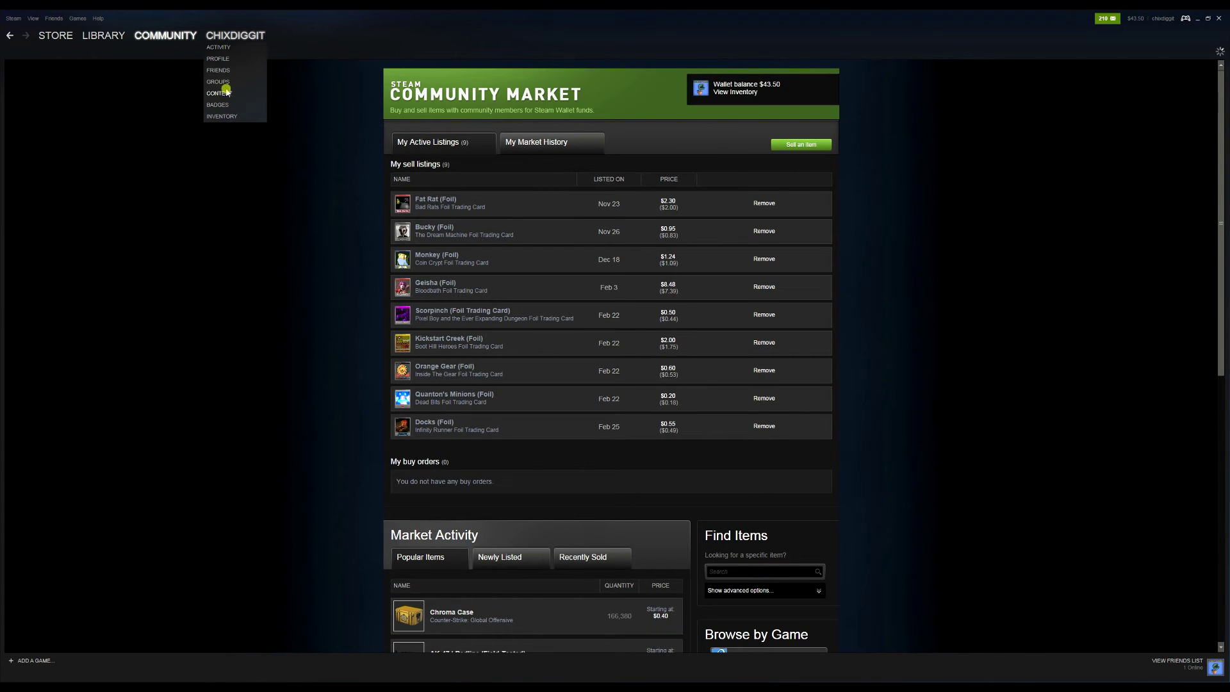
pyautogui.click(219, 59)
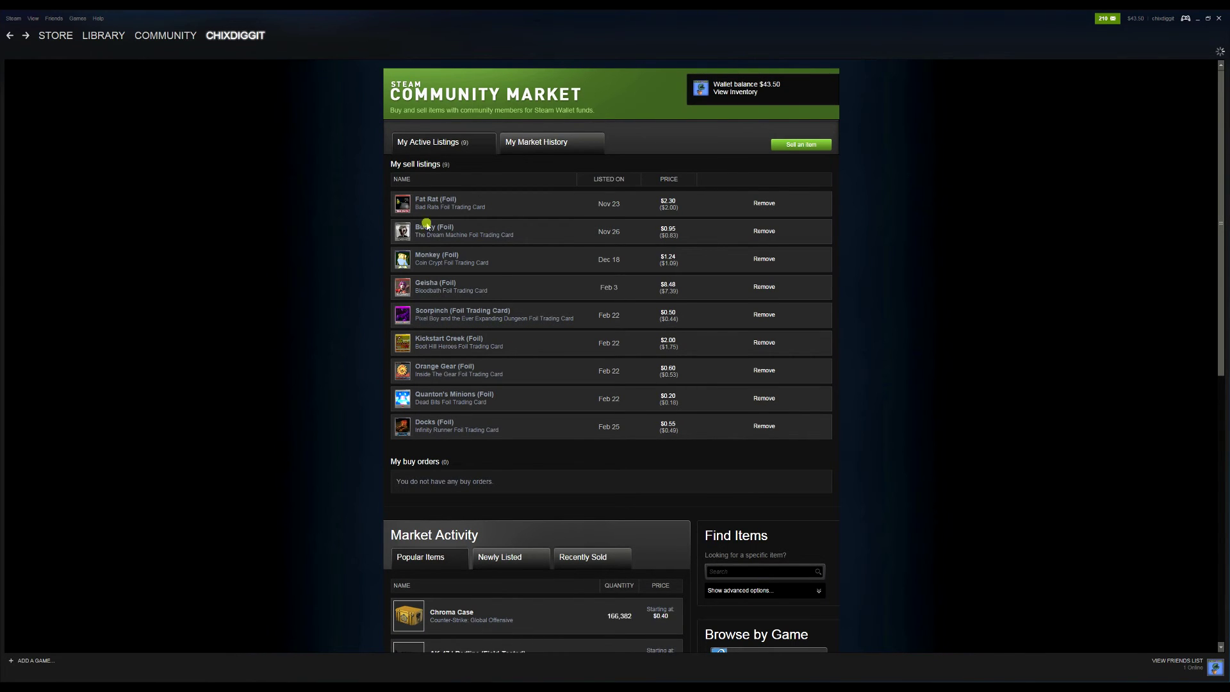
pyautogui.scroll(-2, 419, 305)
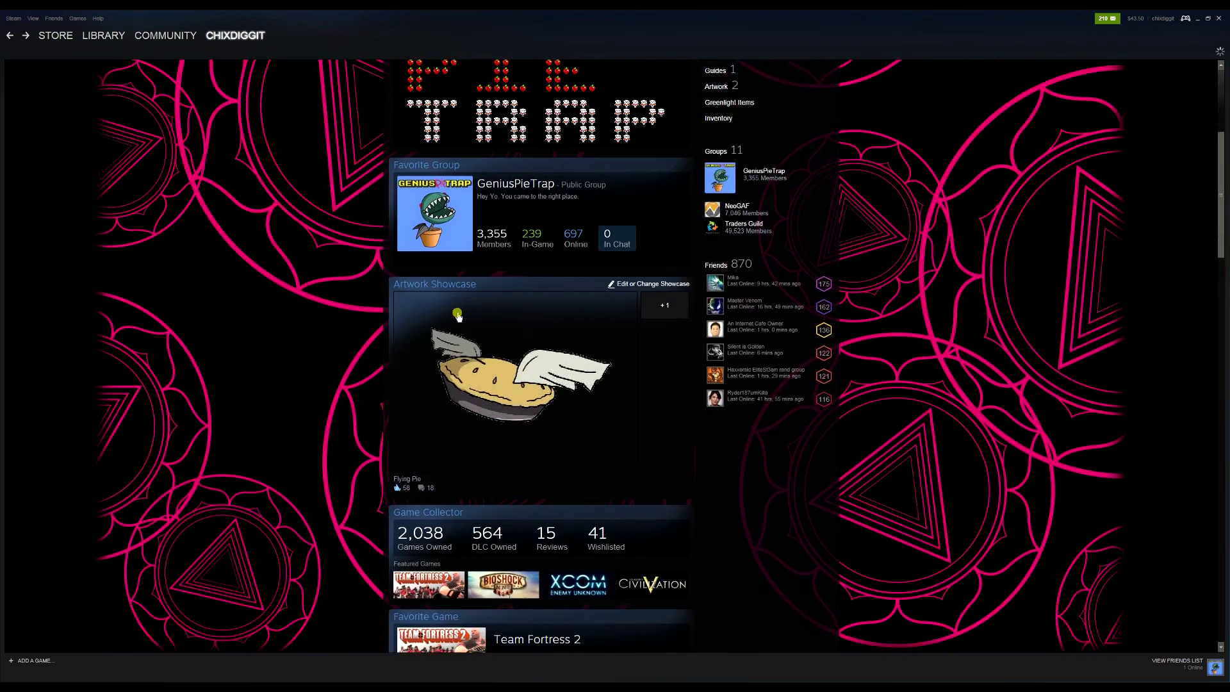
pyautogui.scroll(-4, 419, 304)
pyautogui.scroll(-2, 419, 304)
pyautogui.scroll(-2, 419, 304)
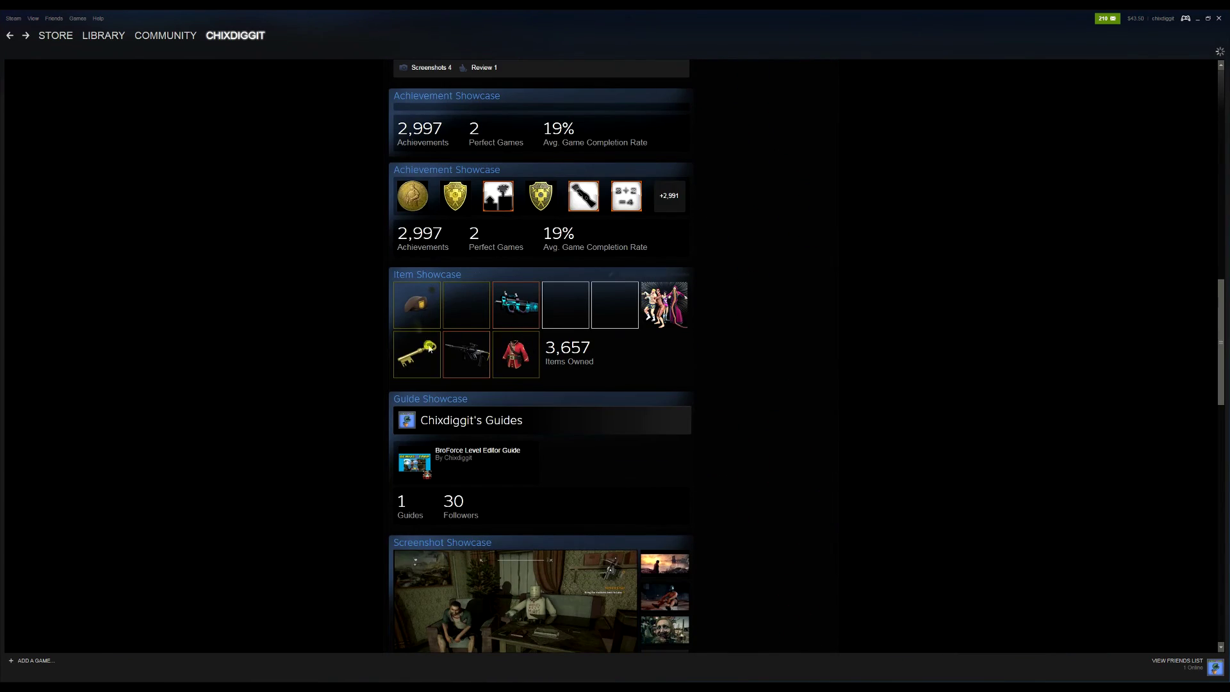
pyautogui.scroll(-1, 542, 331)
pyautogui.scroll(-1, 541, 330)
pyautogui.scroll(1, 539, 325)
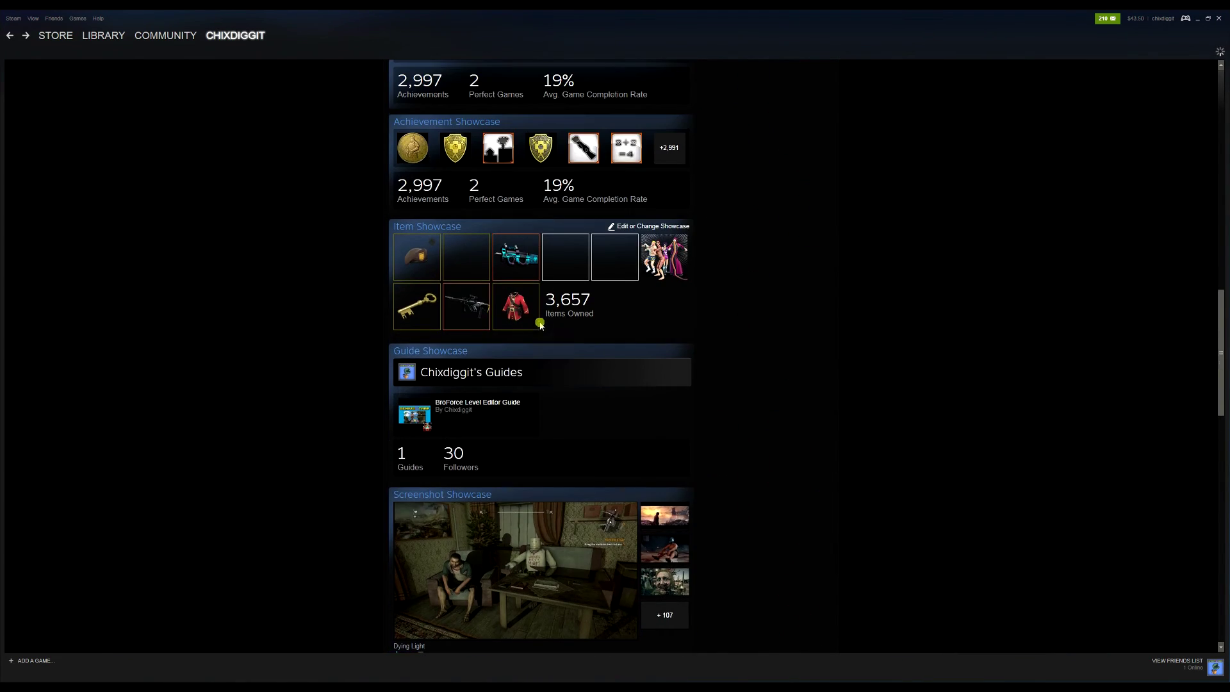